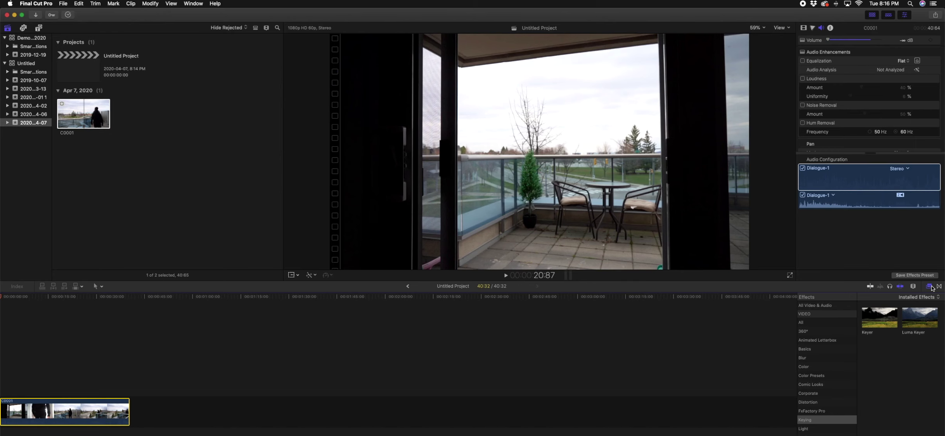
Zoom the timeline and move the playhead to about 17 seconds into the balcony clip
click(914, 287)
drag(859, 303, 898, 303)
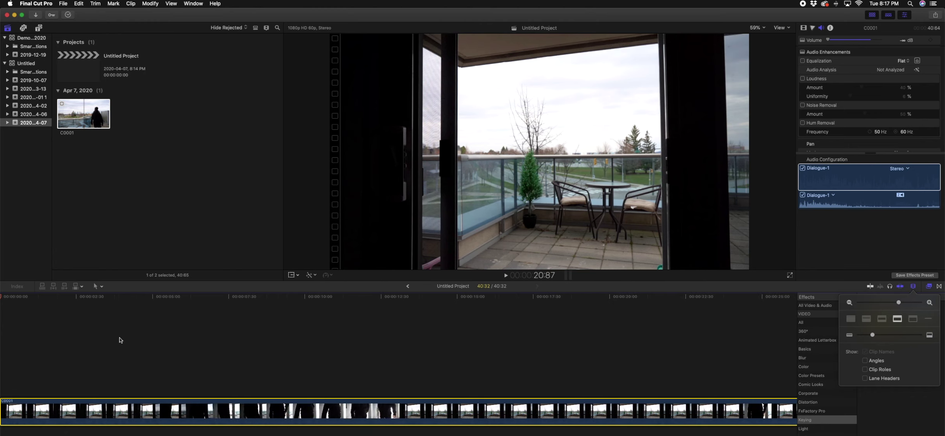
click(84, 365)
click(152, 382)
click(184, 380)
click(257, 380)
click(313, 379)
click(375, 377)
click(414, 376)
click(452, 375)
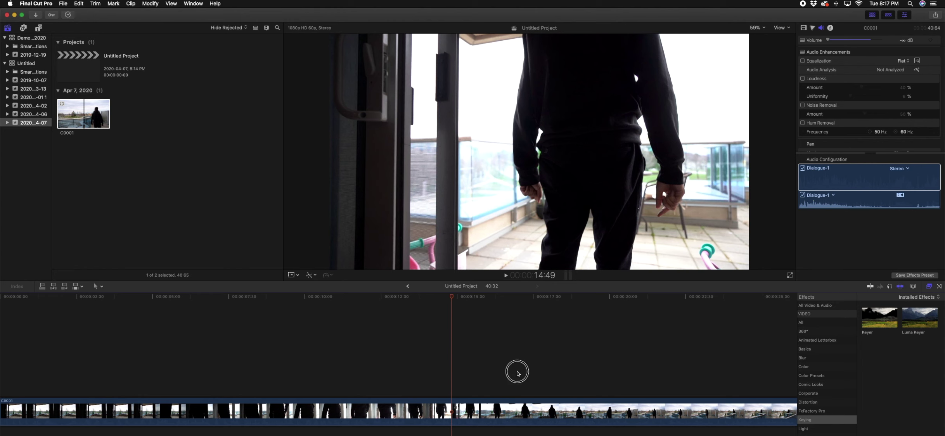
click(516, 375)
click(548, 374)
Blade the clip at about 17 s, delete the opening part, and trim the clip to 17:41
key(b)
click(524, 412)
click(525, 411)
key(a)
click(495, 413)
key(Delete)
key(super+4)
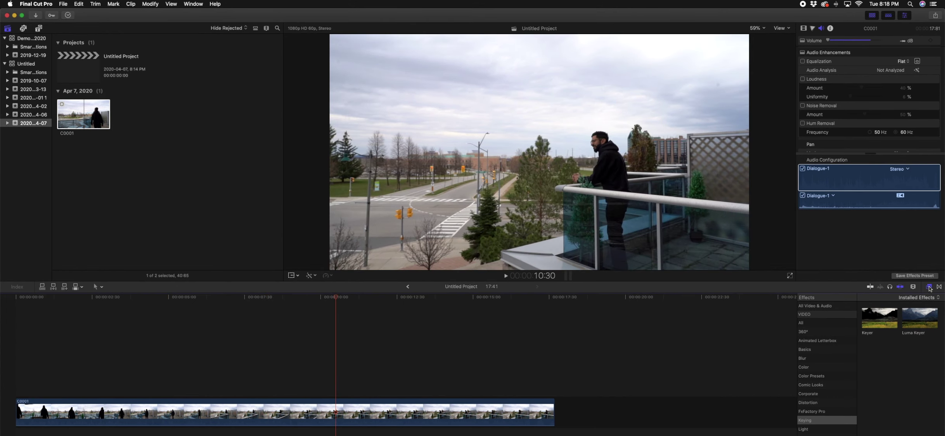
Apply a colour-grading preset from the Effects browser to clip C0001, then stop playback and select the clip
drag(920, 318, 485, 418)
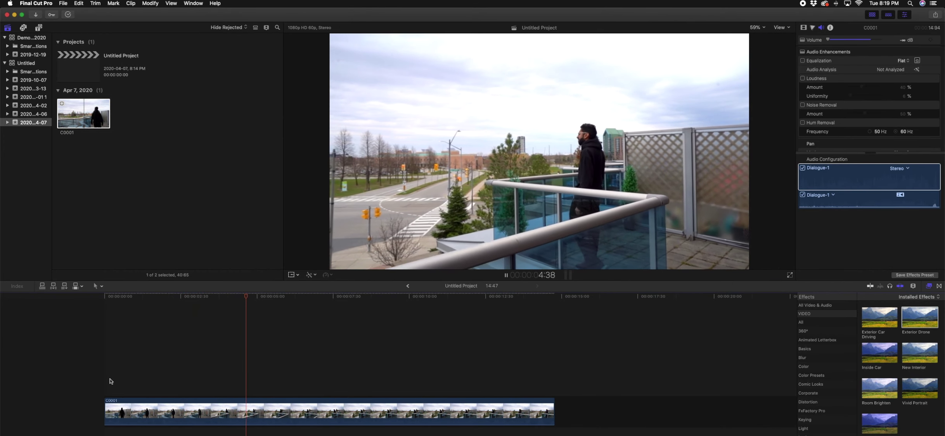
key(space)
click(142, 390)
click(176, 409)
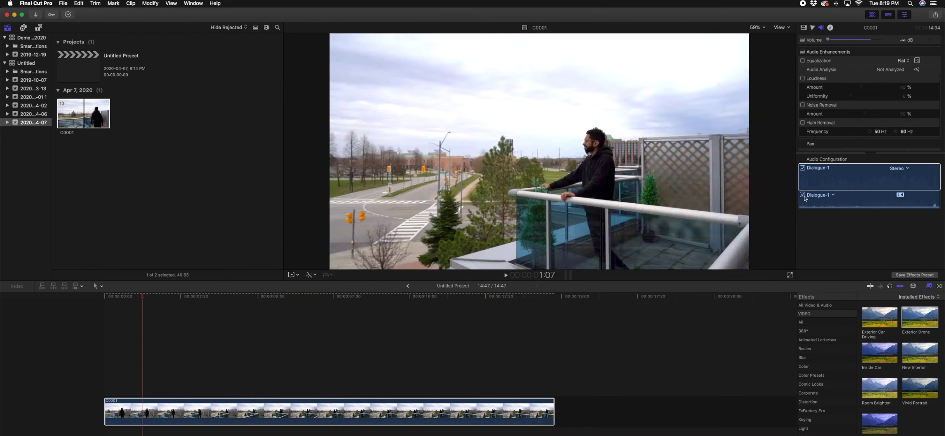
Enable Stabilization in the Video Inspector for the balcony clip, using Automatic with smoothing 1.0
click(804, 28)
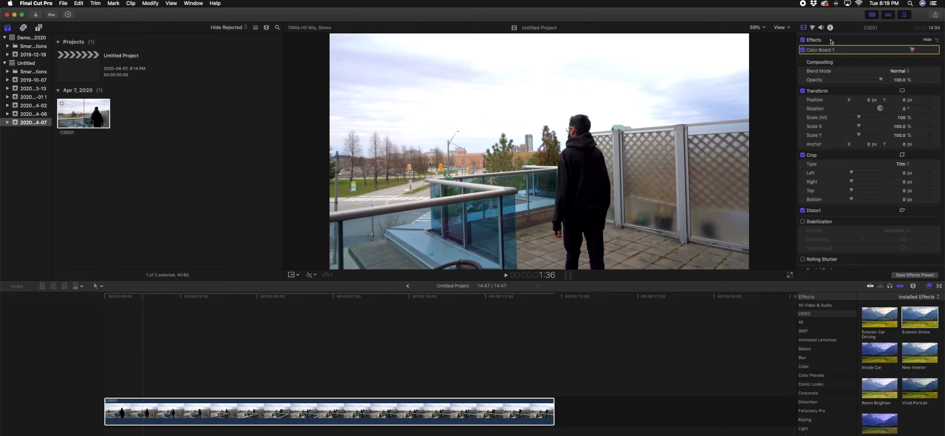
click(803, 222)
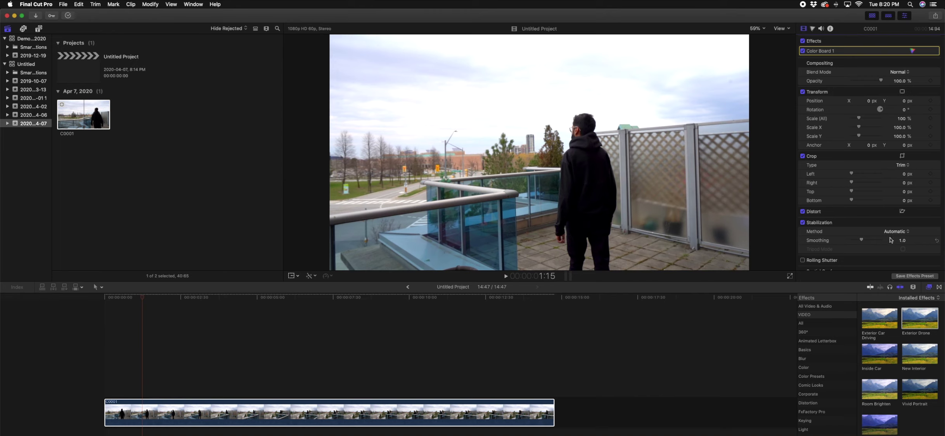
Switch the stabilization method to SmoothCam, with translation, rotation and scale smoothing at 1.5
click(907, 233)
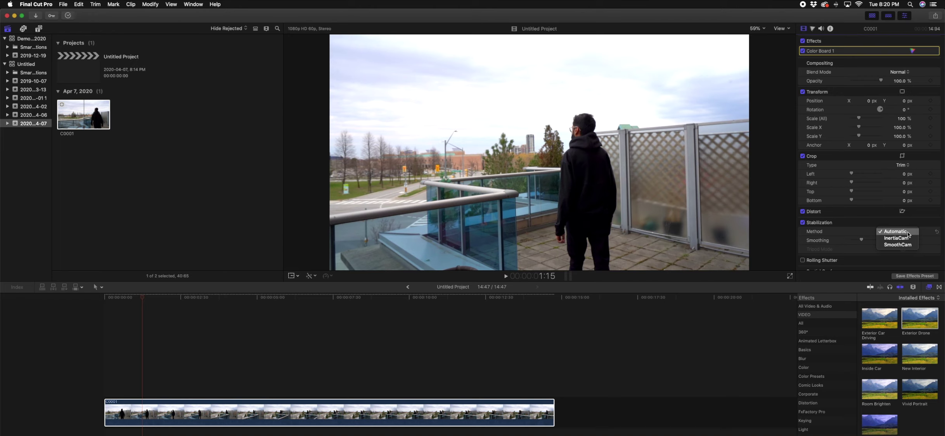
click(897, 245)
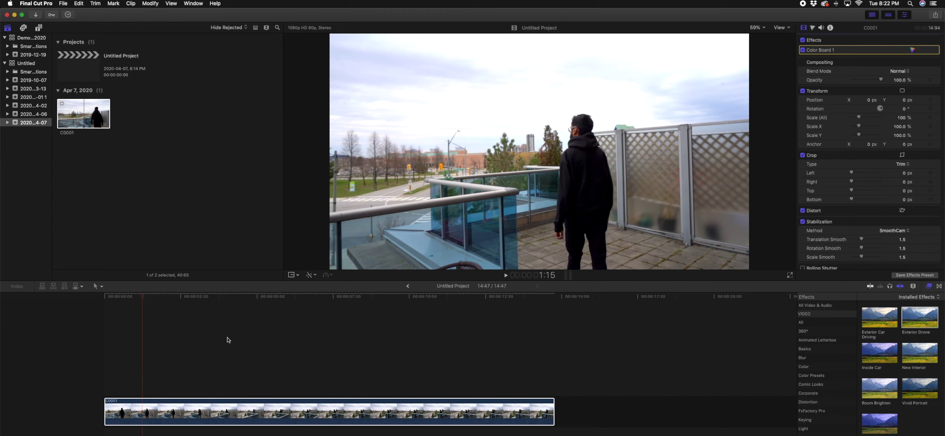
click(103, 362)
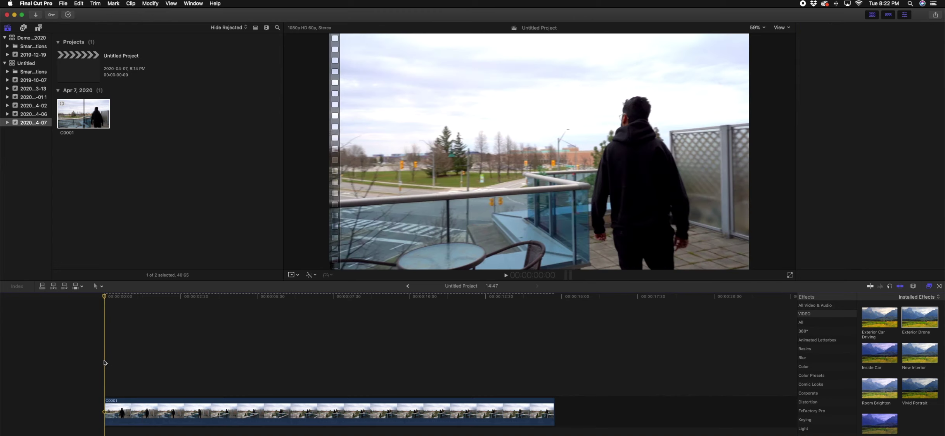
key(space)
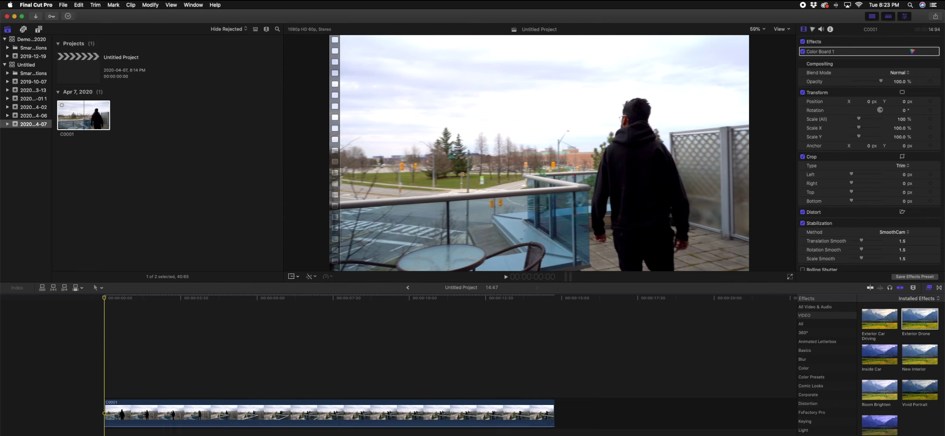
click(298, 410)
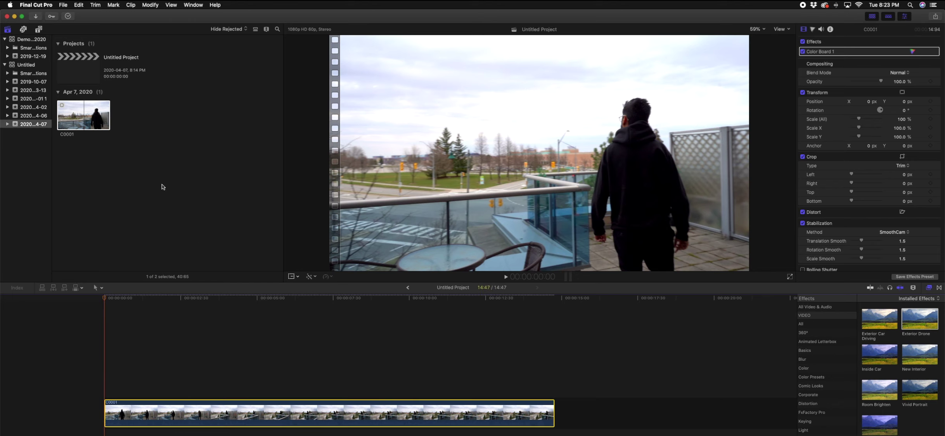
Retime the balcony clip to Slow 50%, then drag the retime handle to about 85% speed
click(151, 5)
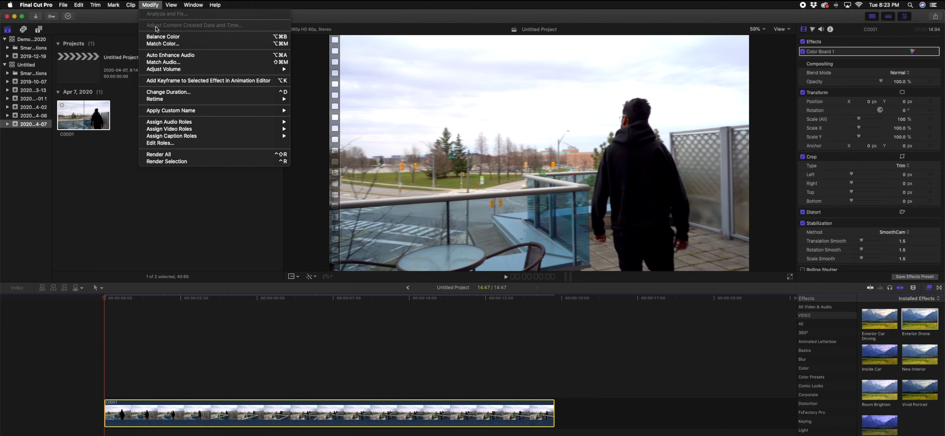
mouse_move(175, 100)
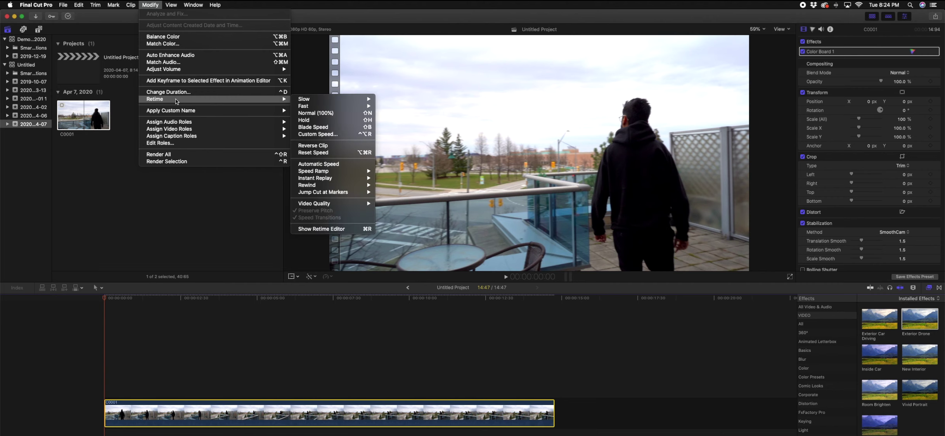
mouse_move(360, 98)
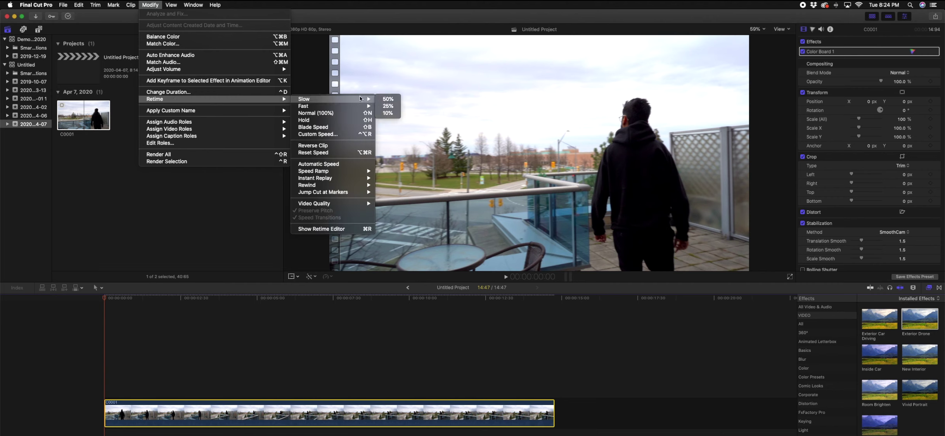
click(388, 99)
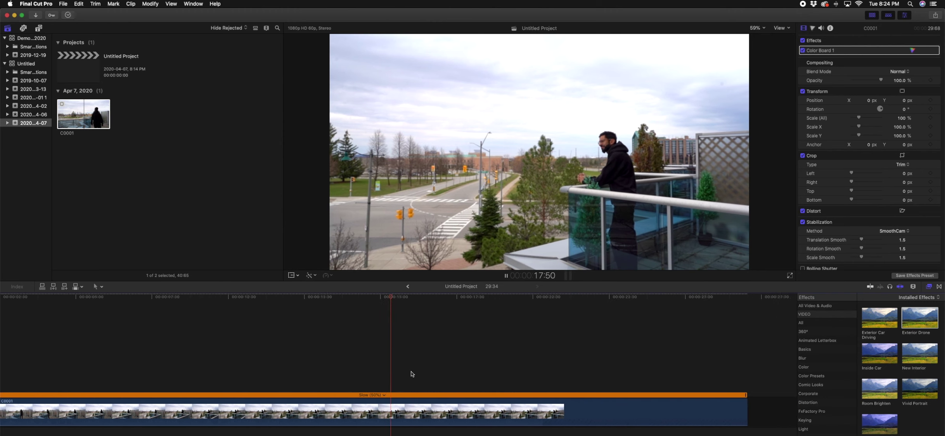
key(space)
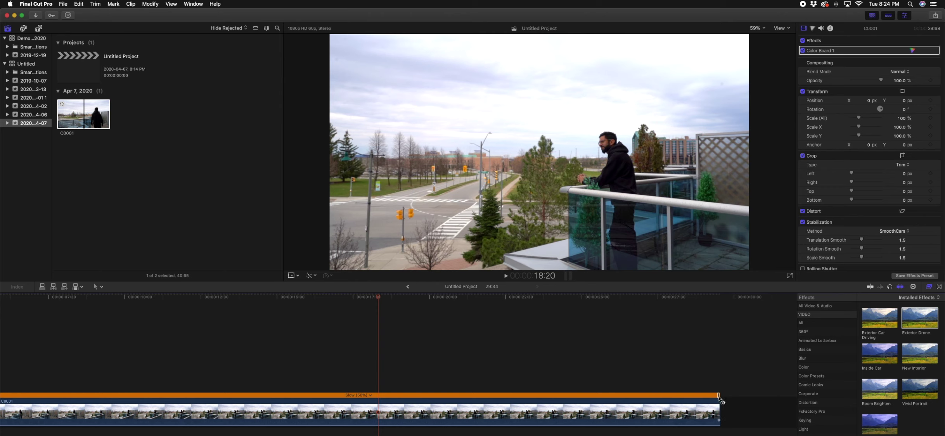
drag(719, 399, 534, 398)
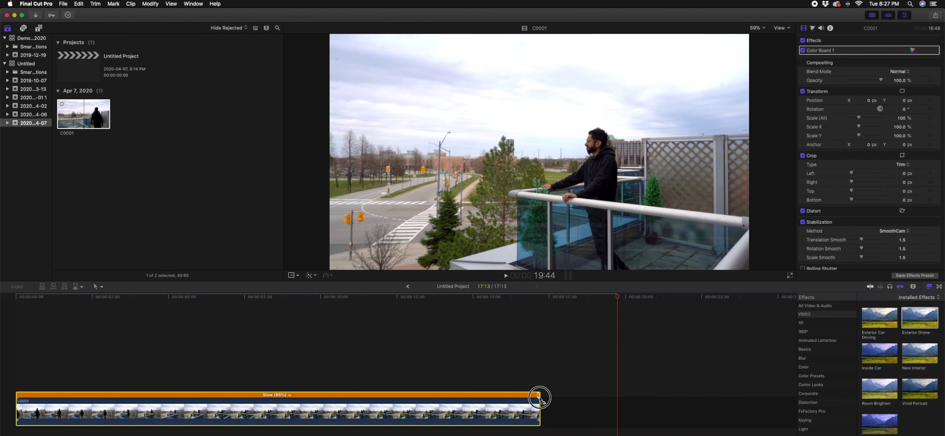
drag(539, 395, 547, 396)
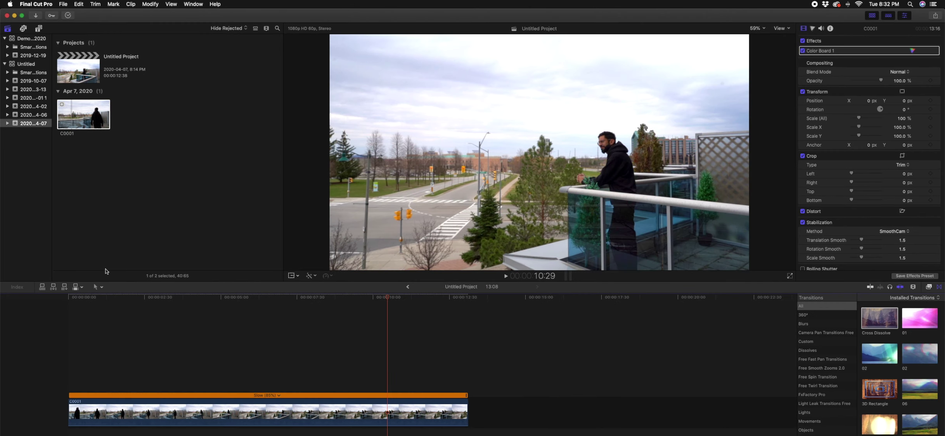
Import the against-gravity music track, place it under the balcony clip and trim its start
right_click(113, 165)
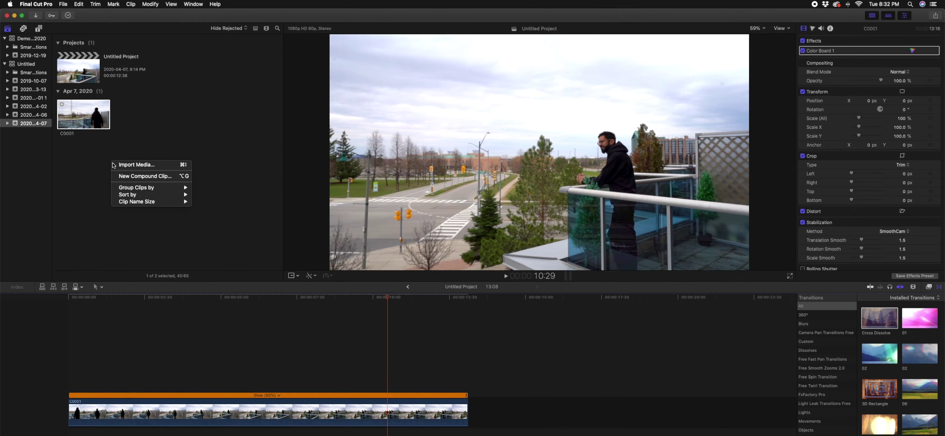
click(136, 164)
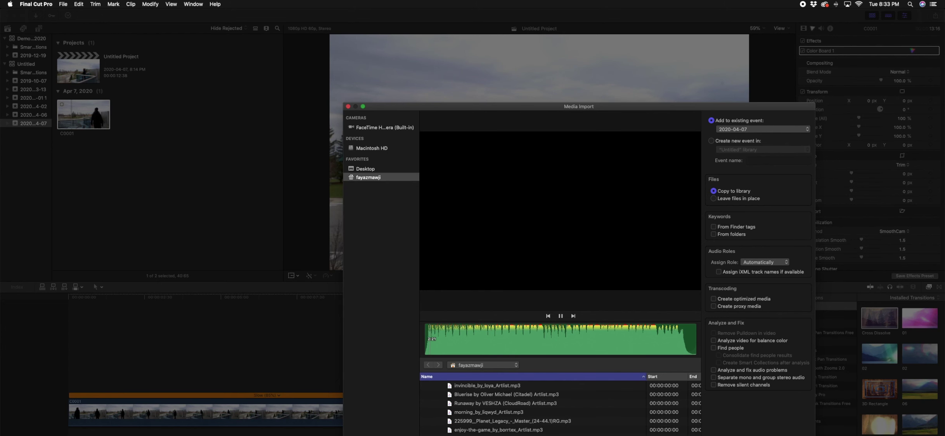
key(space)
key(Return)
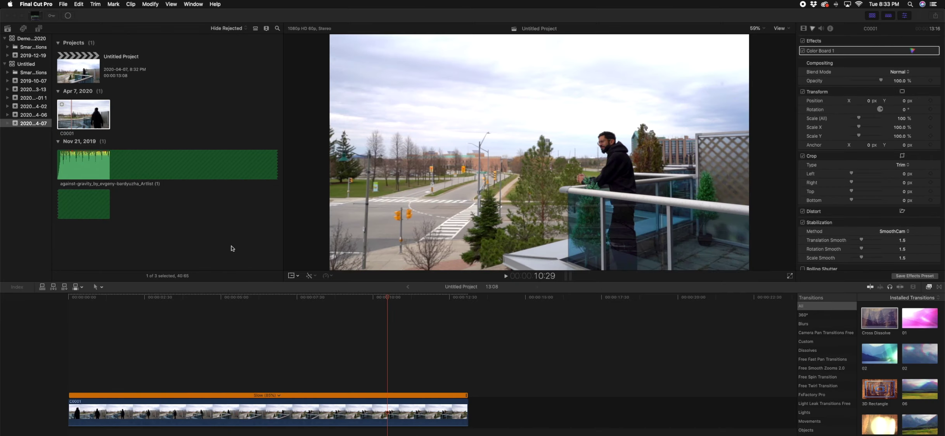
click(57, 162)
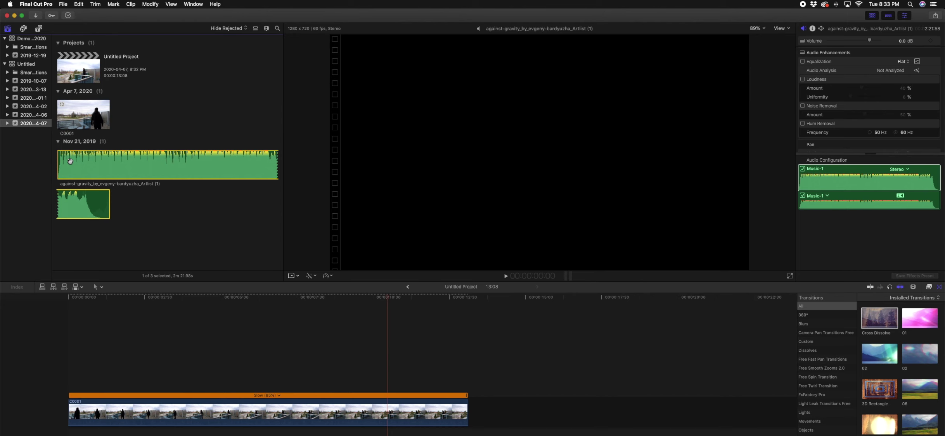
drag(101, 170, 209, 379)
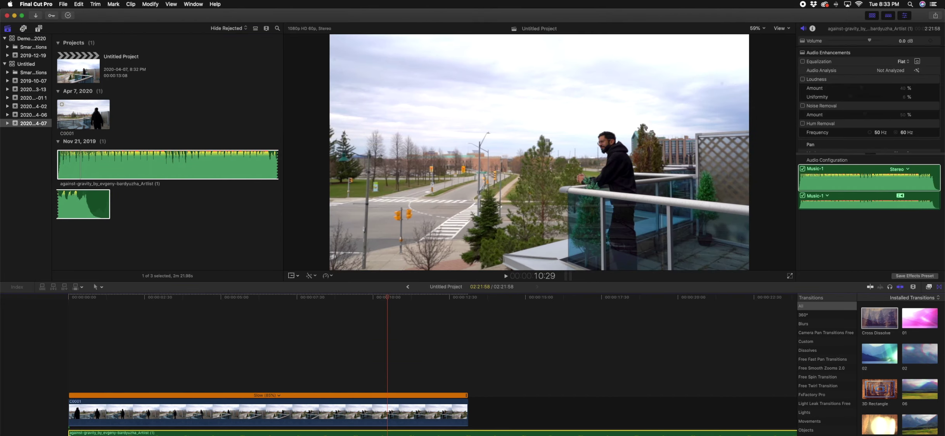
drag(69, 434, 83, 434)
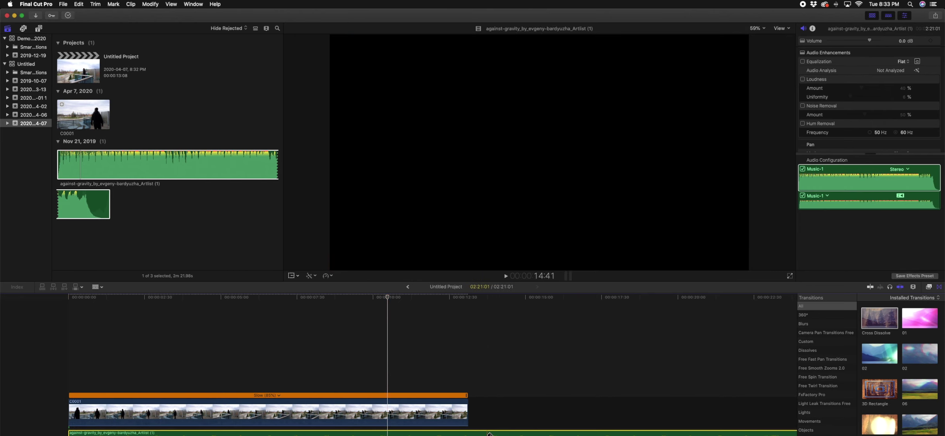
Blade the music at the video's end and delete the leftover tail
key(super+b)
key(a)
click(494, 433)
key(Delete)
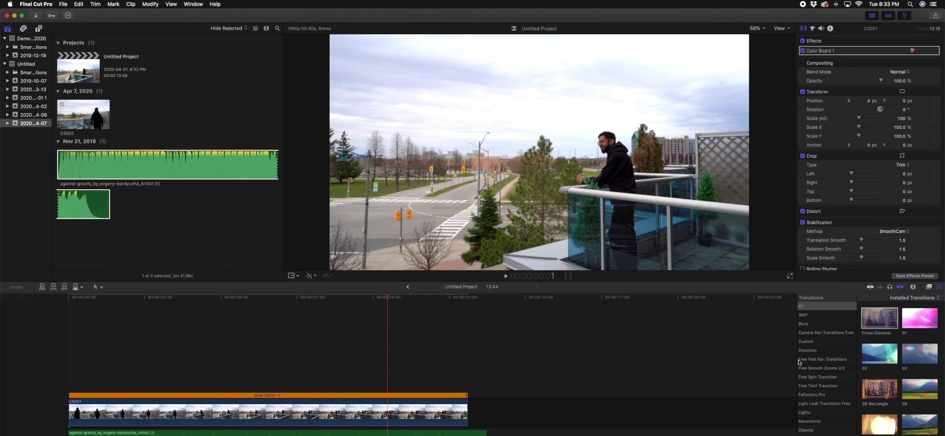
Add Cross Dissolve transitions at both the start and end of clip C0001
drag(876, 323, 452, 412)
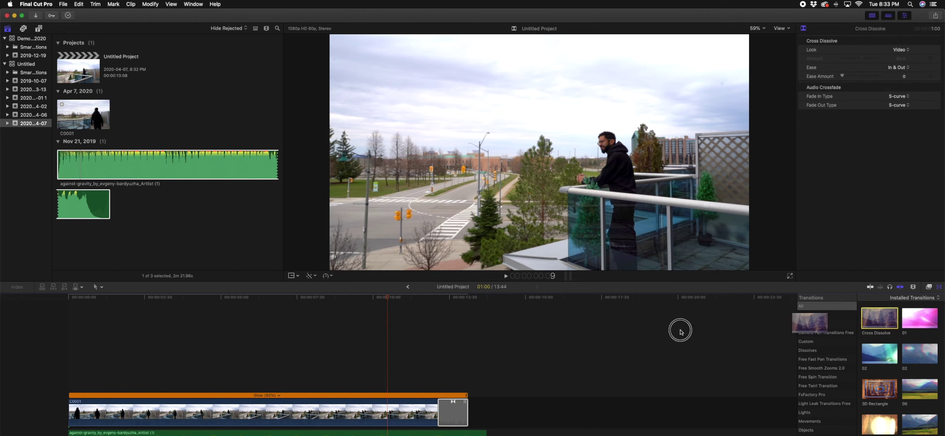
drag(680, 332, 83, 412)
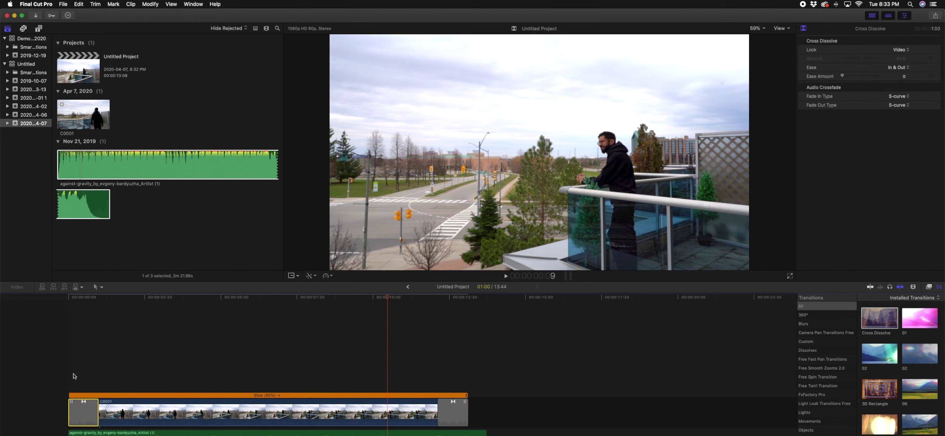
click(427, 381)
key(End)
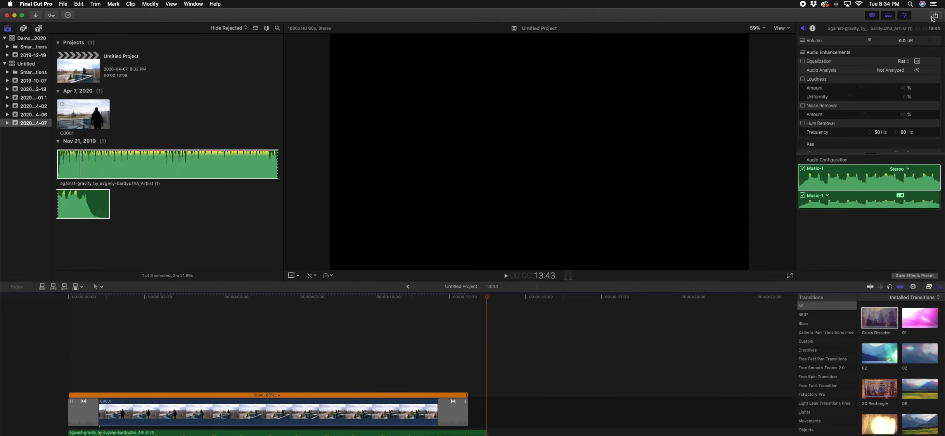
Share the project as a Master File after reviewing its Settings and Info tabs
click(933, 16)
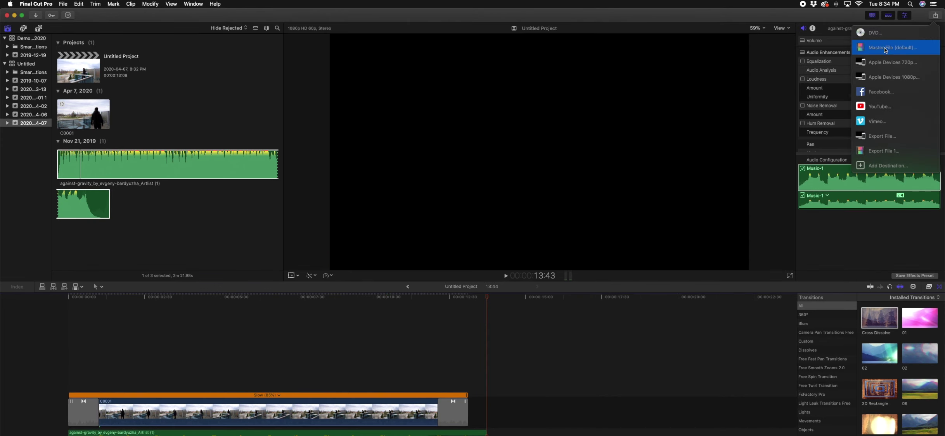
click(886, 48)
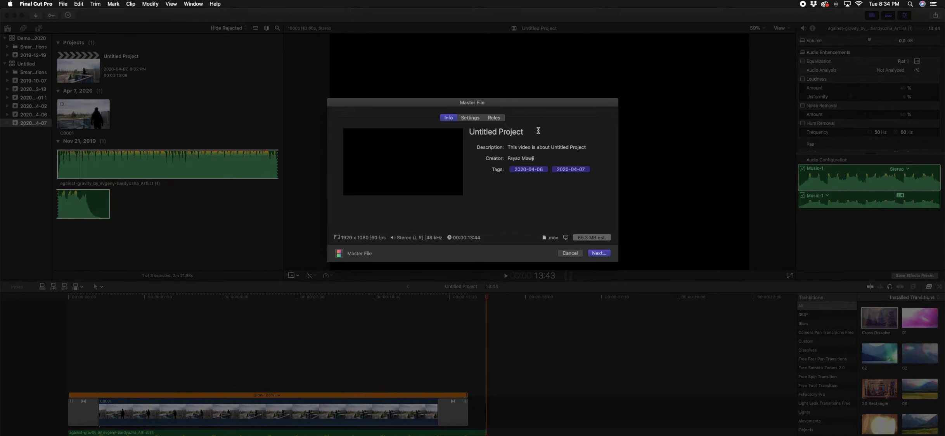
click(470, 118)
click(449, 118)
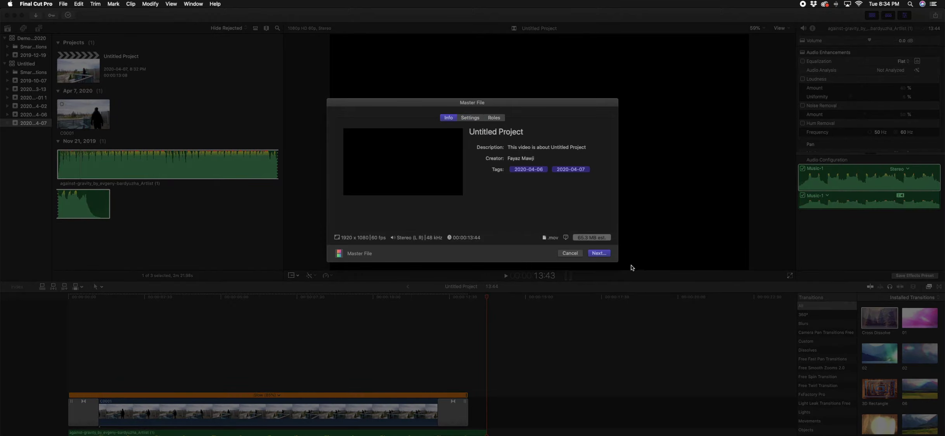
click(599, 253)
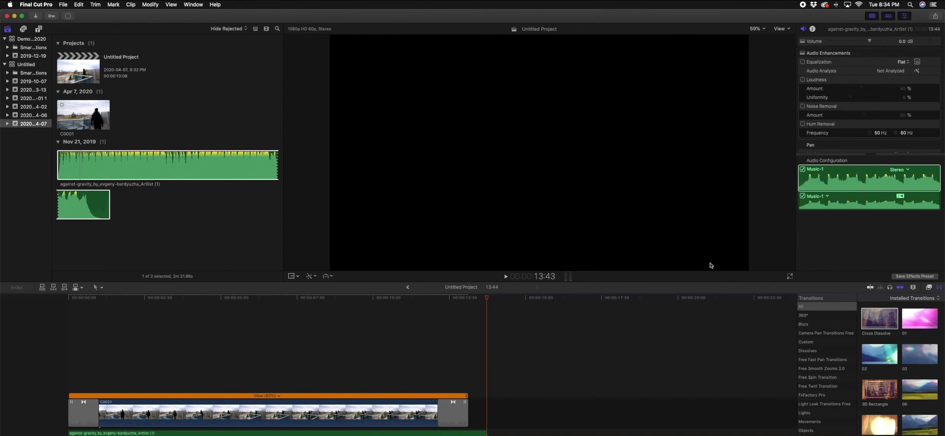